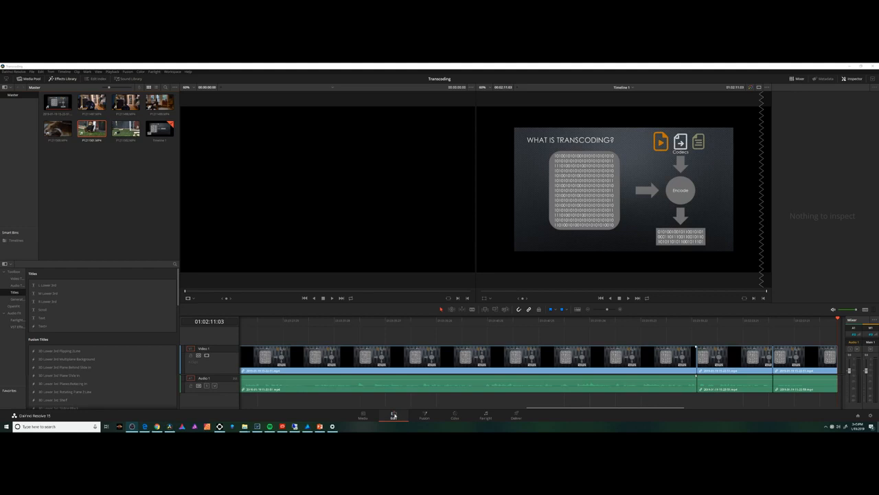
Step: Open Media Management for all seven video clips in the Master bin on the Edit page and choose Transcode
click(393, 416)
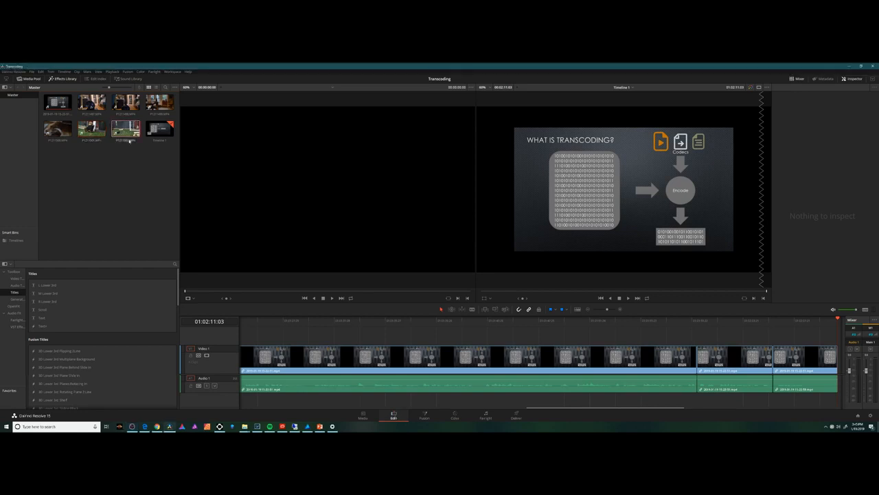
key(ctrl+a)
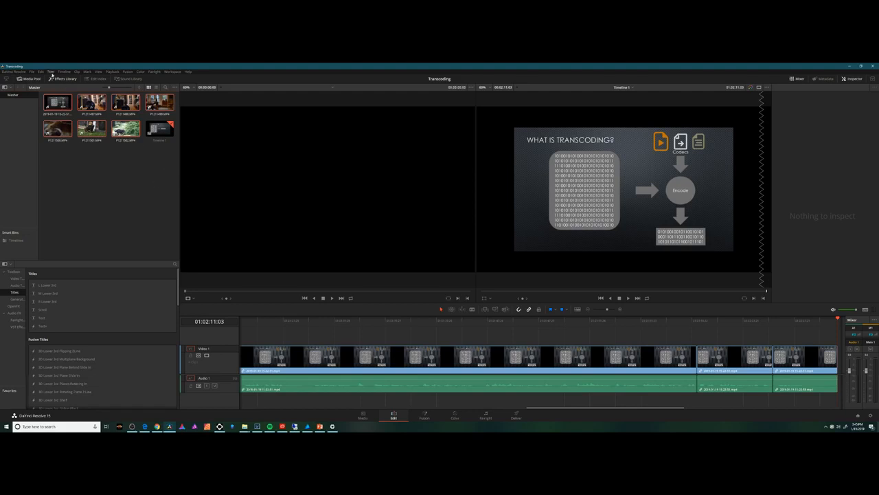
click(32, 71)
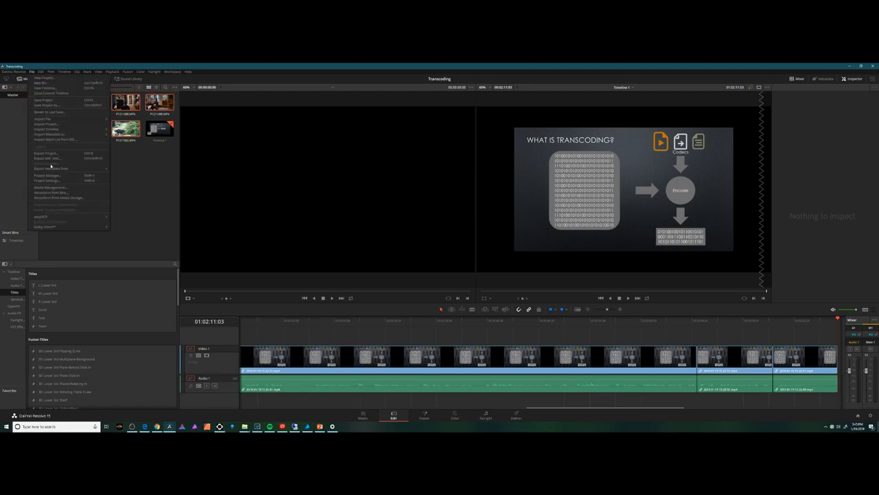
click(47, 187)
drag(428, 150, 236, 100)
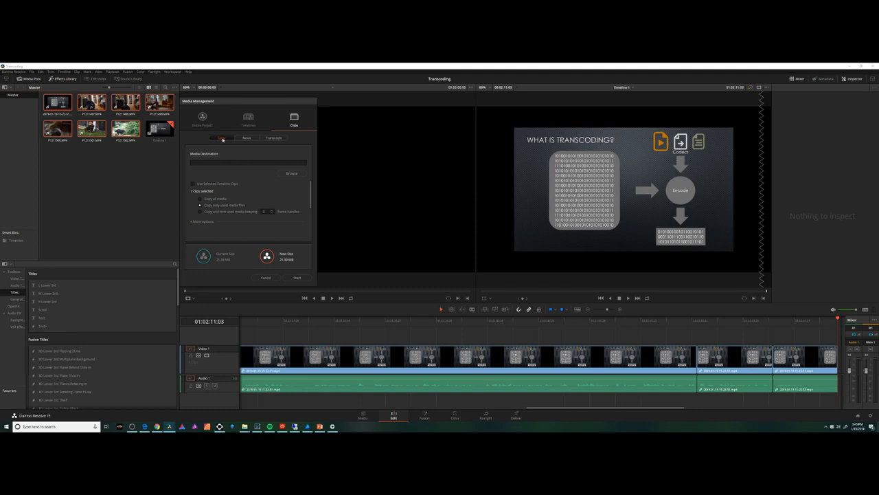
click(274, 138)
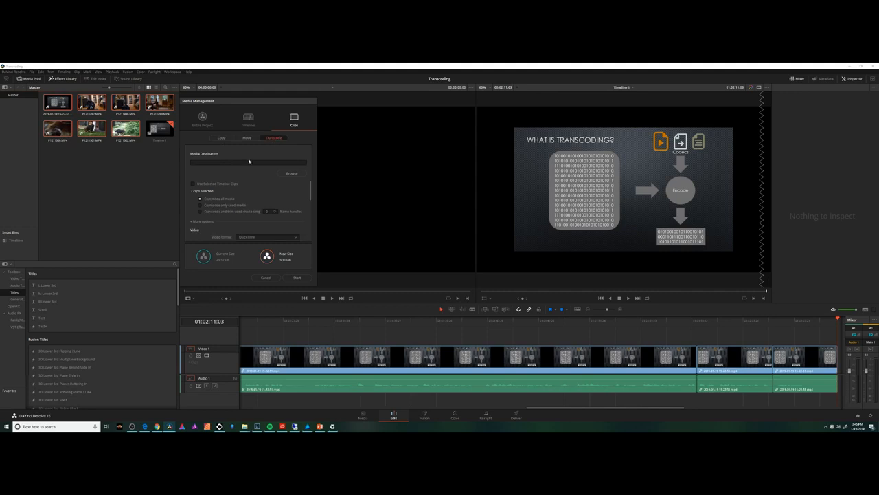
Step: Set the transcode media destination to the Scratch drive
click(248, 163)
click(291, 173)
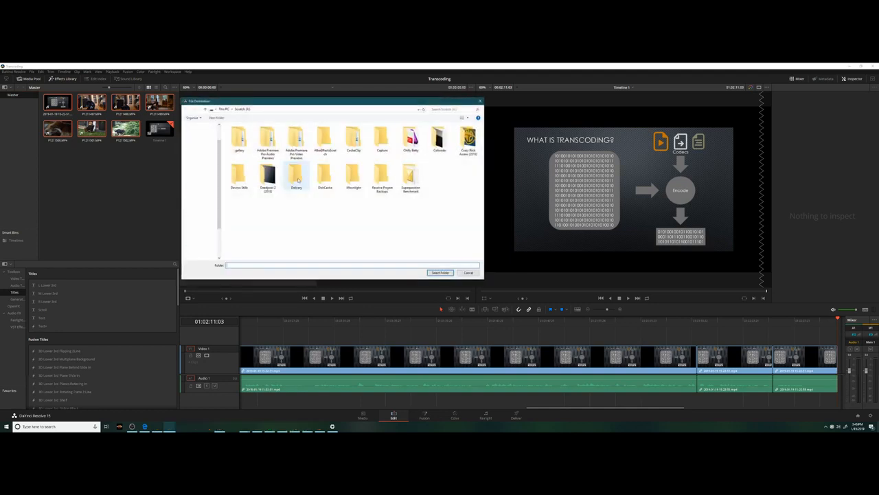
scroll(201, 242, down, 2)
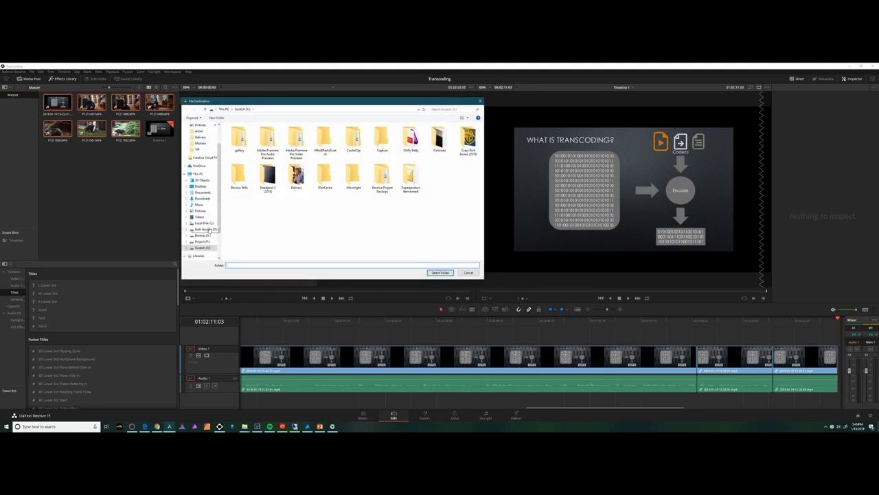
click(202, 248)
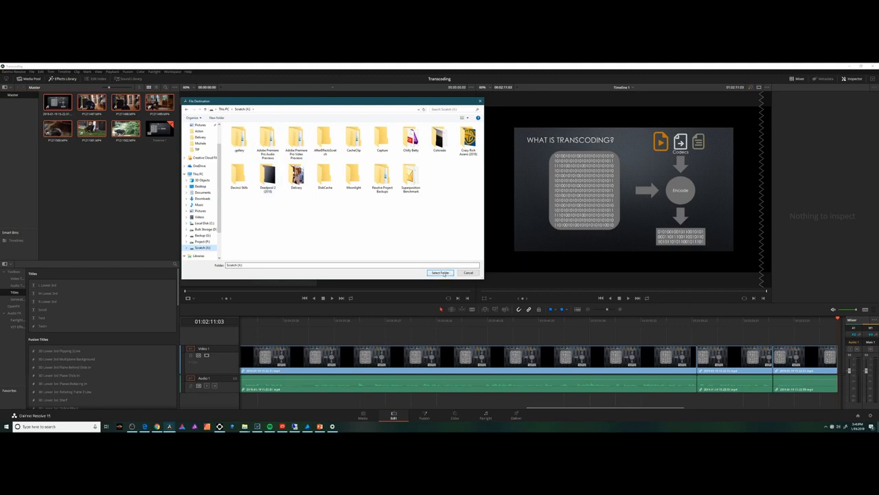
click(441, 273)
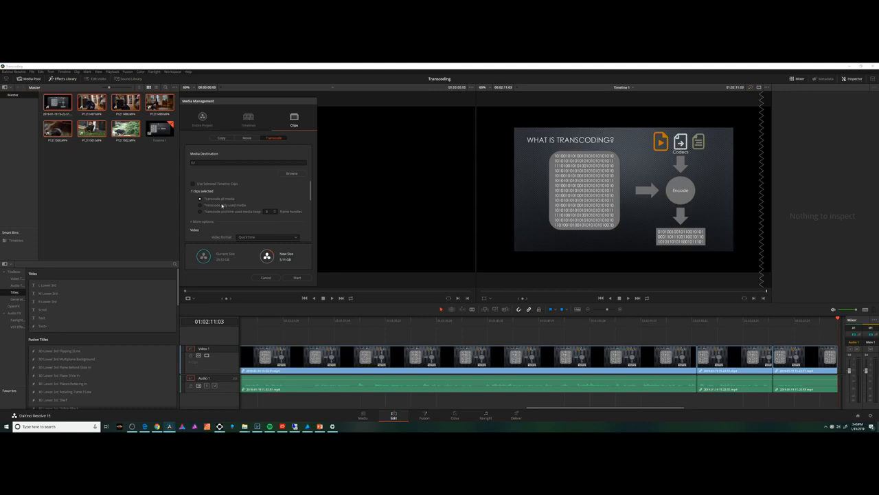
Step: Examine the transcode's video format, codec and type settings, and close Media Management without starting
scroll(236, 244, down, 4)
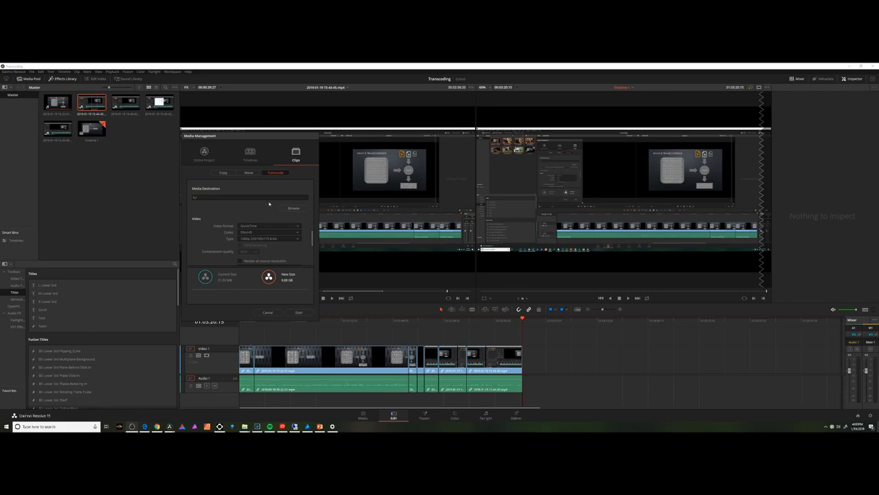
click(267, 311)
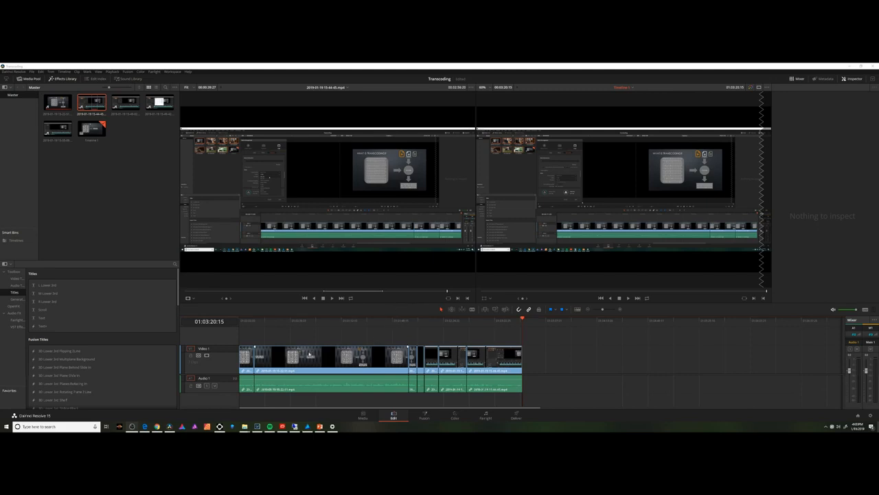
Step: Examine the commands offered for the long Video 1 clip and for the source clips in the media pool
right_click(309, 354)
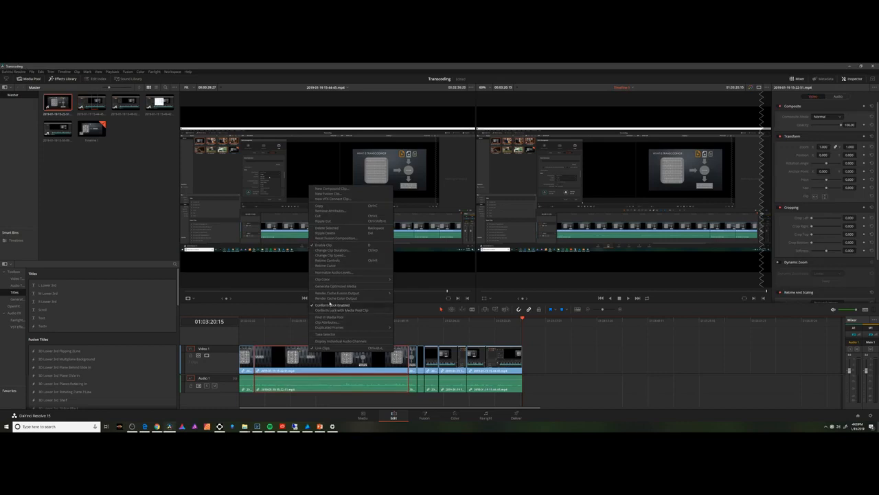
click(292, 374)
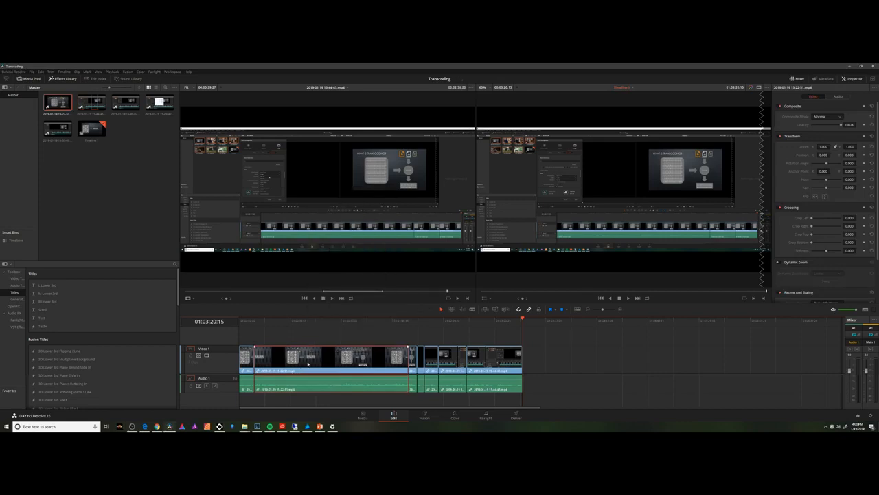
click(59, 128)
right_click(61, 127)
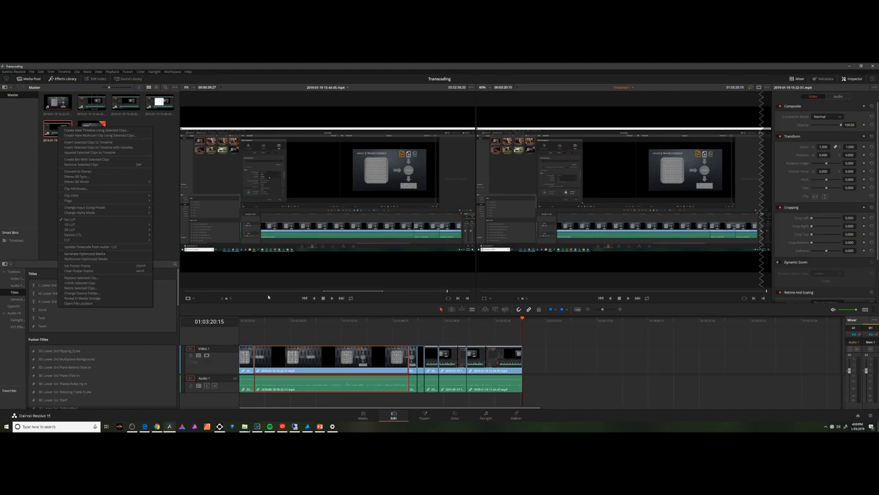
key(Escape)
right_click(301, 357)
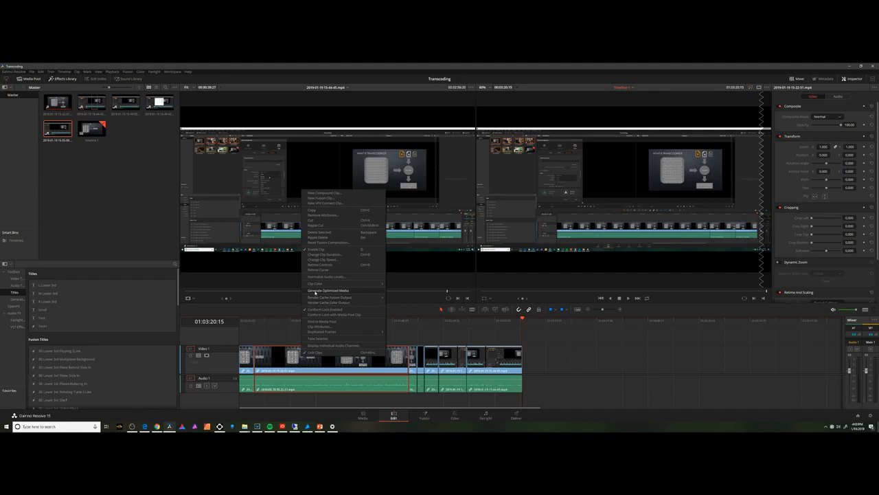
click(316, 348)
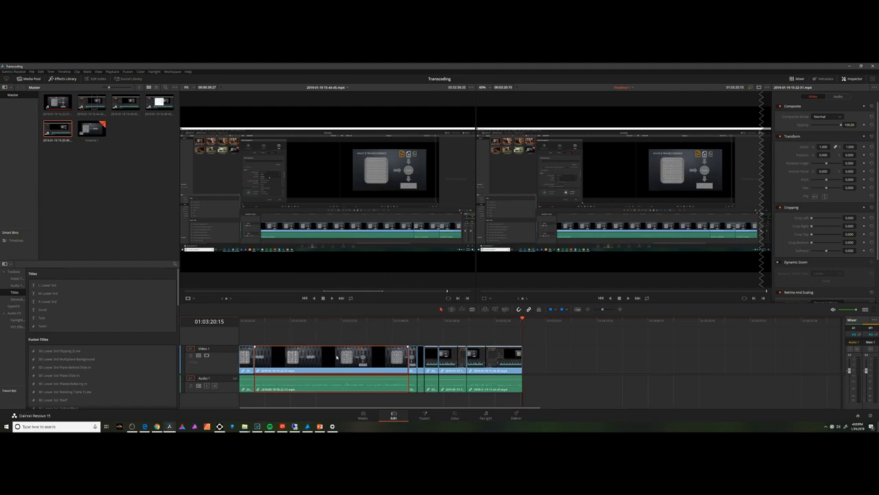
right_click(316, 355)
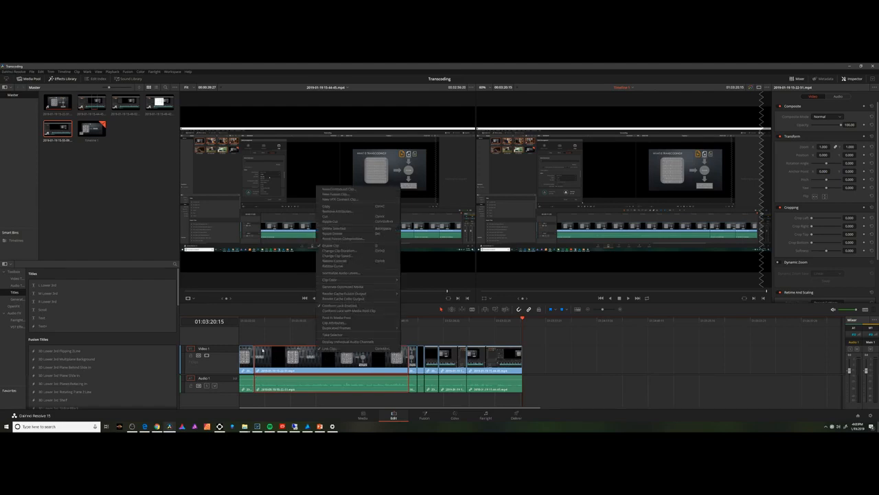
click(64, 105)
click(65, 106)
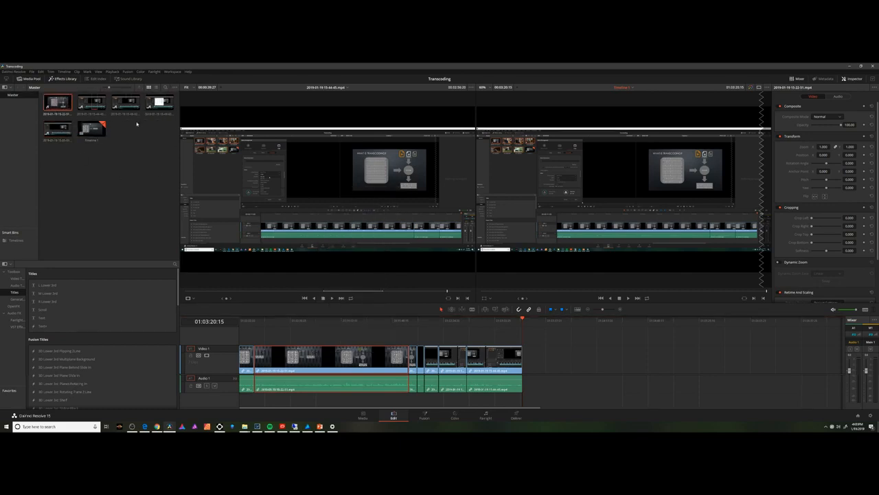
Step: Start Generate Optimized Media for the long Video 1 clip and cancel the generation while it runs
right_click(304, 356)
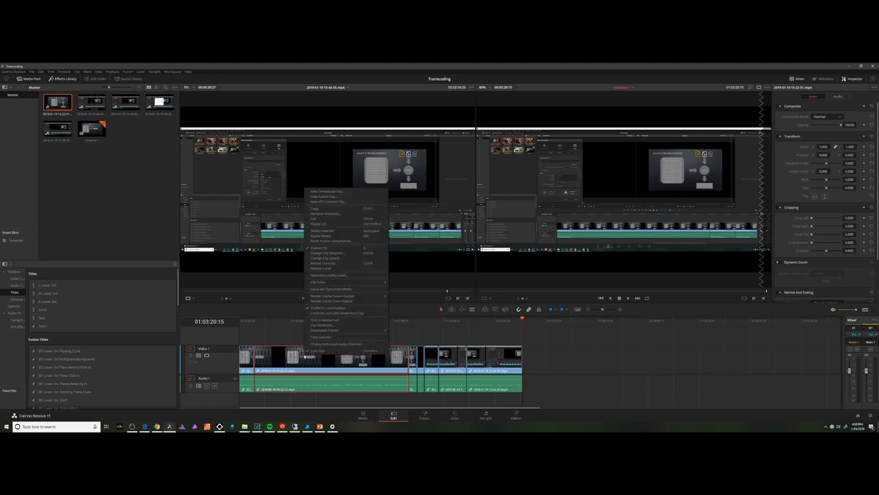
click(323, 291)
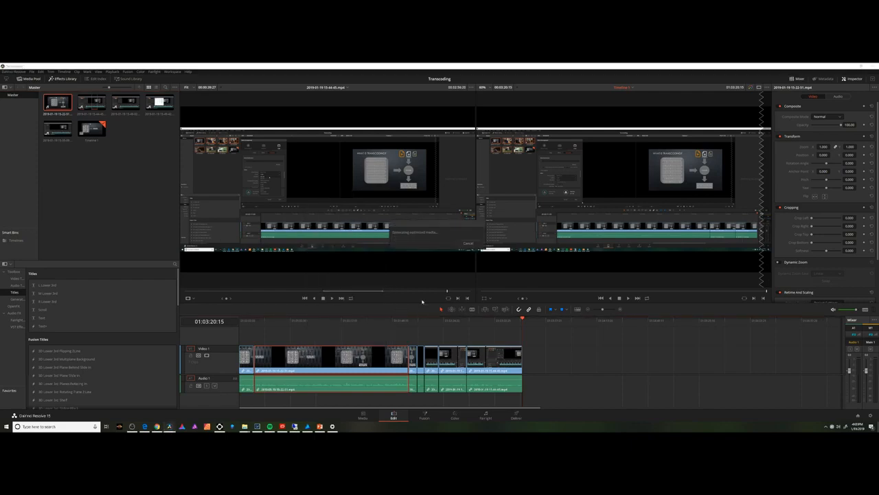
drag(434, 225, 144, 204)
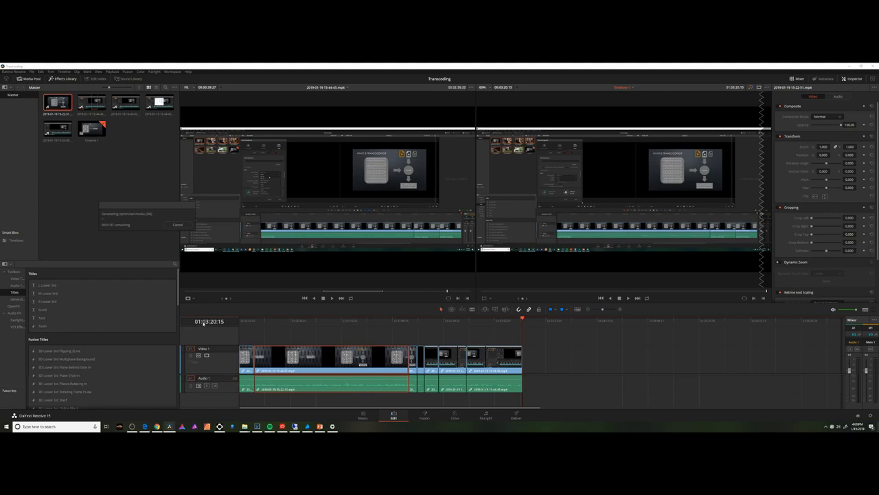
click(177, 226)
Step: Open the Project Settings at Master Settings and move the dialog clear of the viewers
click(13, 71)
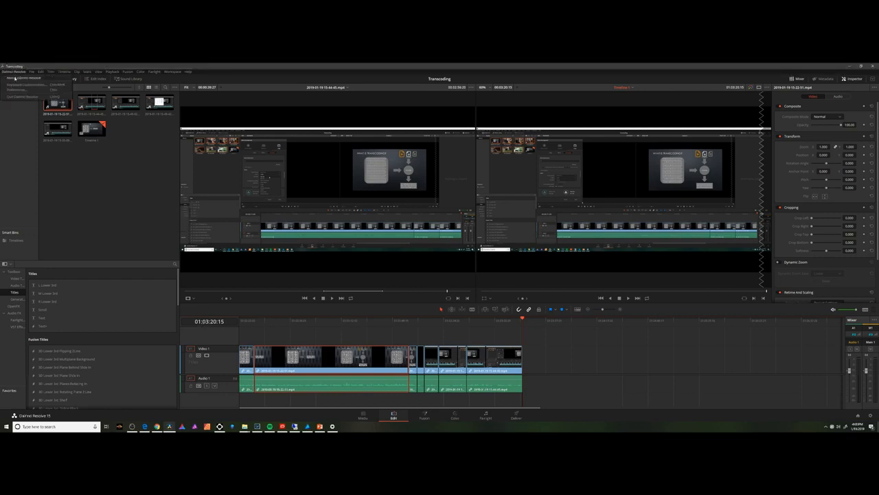
click(35, 71)
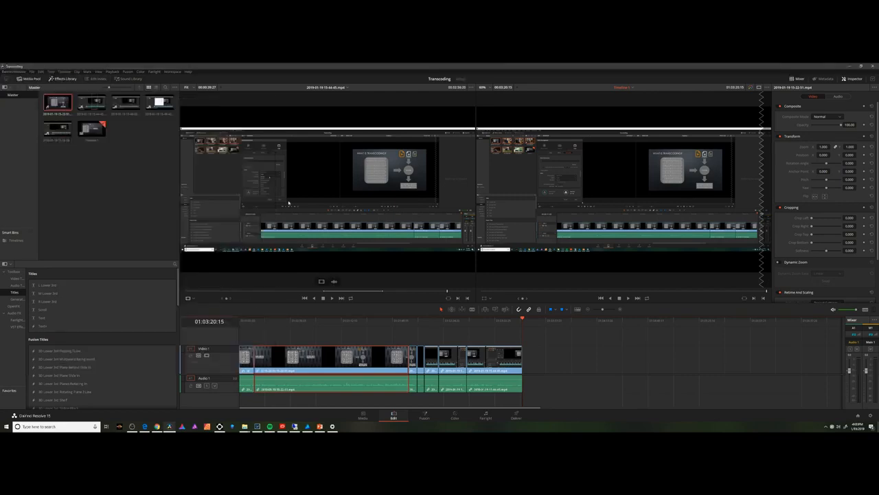
click(20, 72)
mouse_move(30, 72)
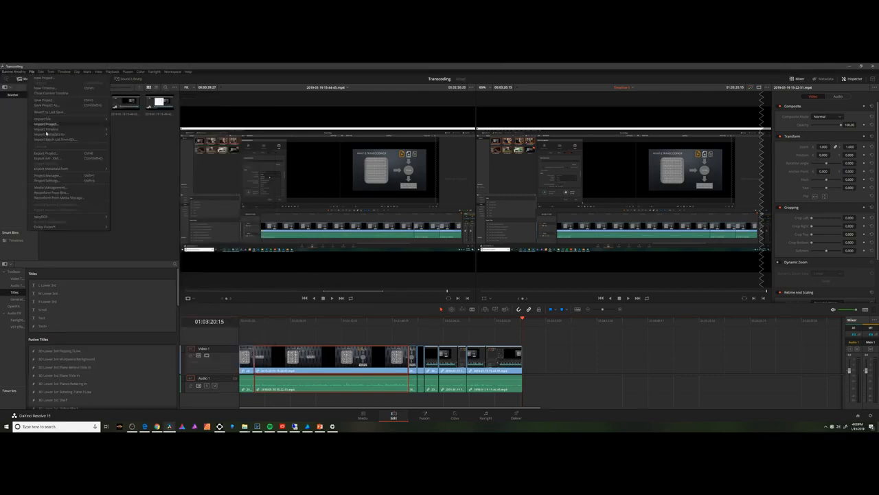
click(48, 180)
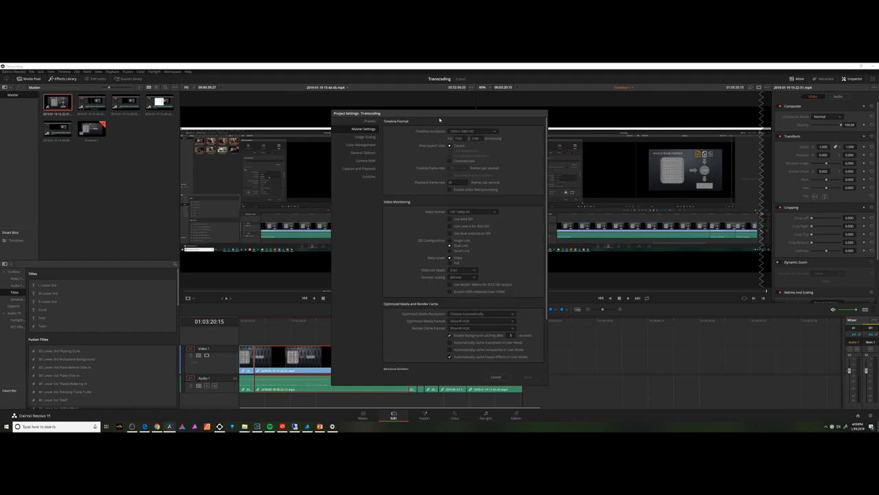
drag(439, 122, 143, 102)
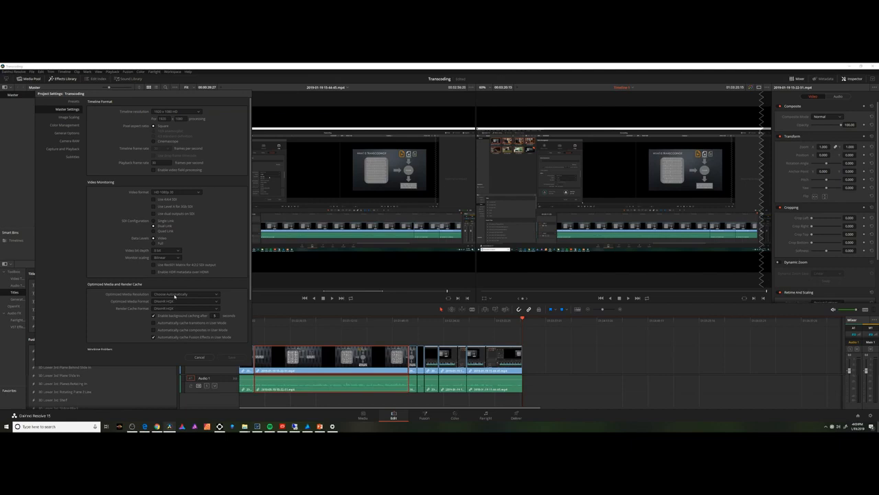
Step: Examine the Optimized Media Resolution choices in the project settings and close them without saving
click(174, 295)
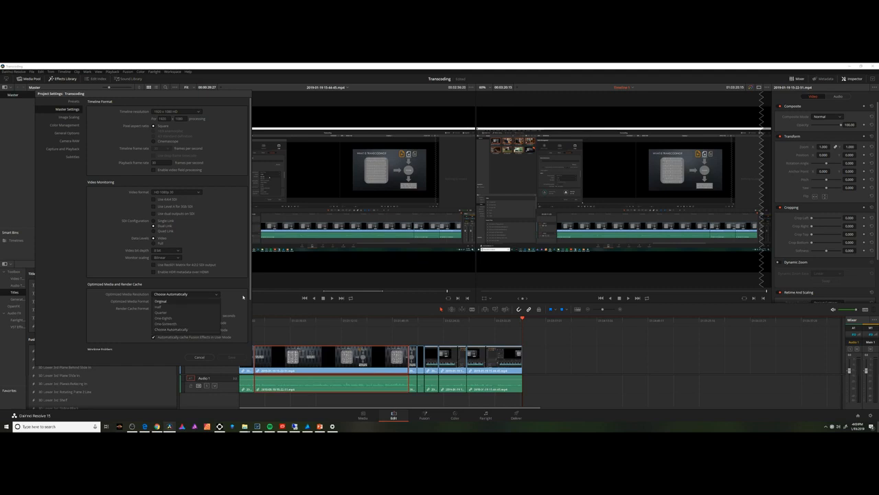
click(114, 308)
click(169, 294)
click(128, 321)
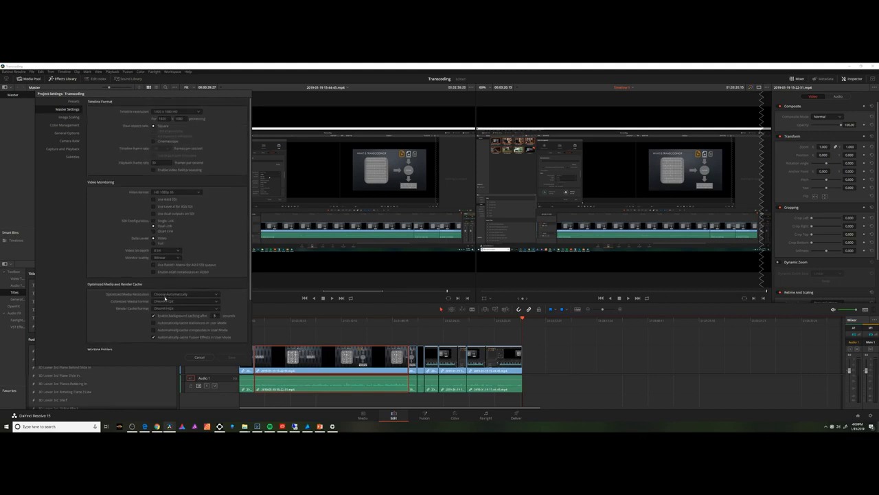
click(199, 357)
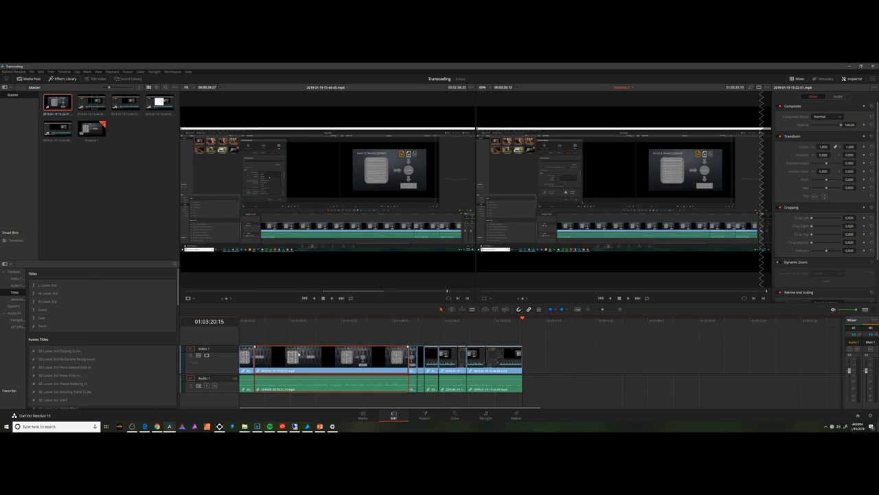
Step: Generate optimized media for the long clip on Video 1
right_click(299, 354)
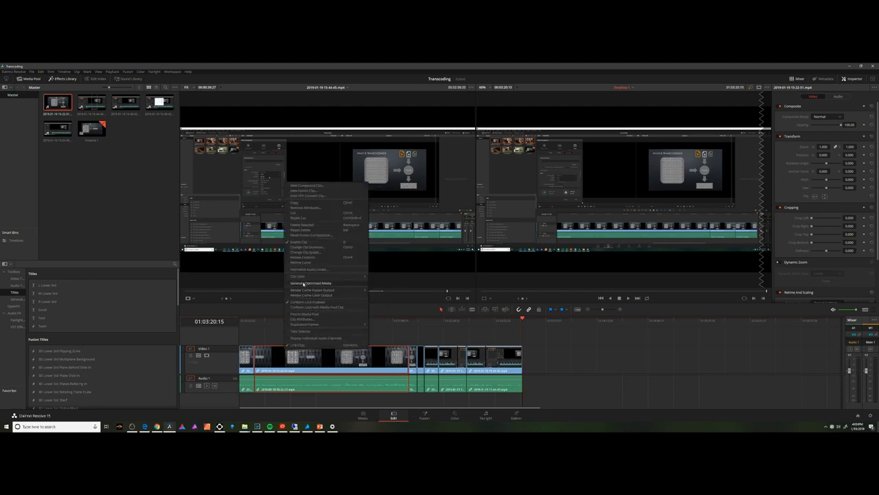
click(319, 287)
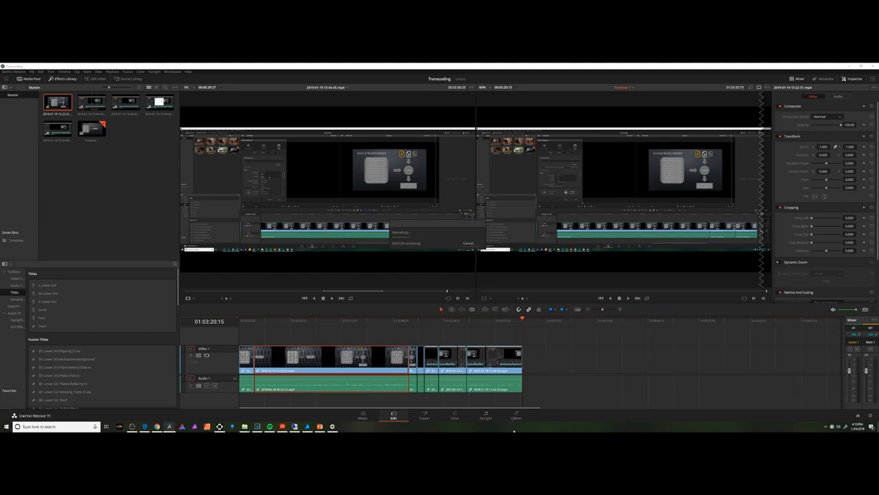
Step: Switch to the Deliver page and examine the advanced render settings, including the option to use optimized media
click(517, 417)
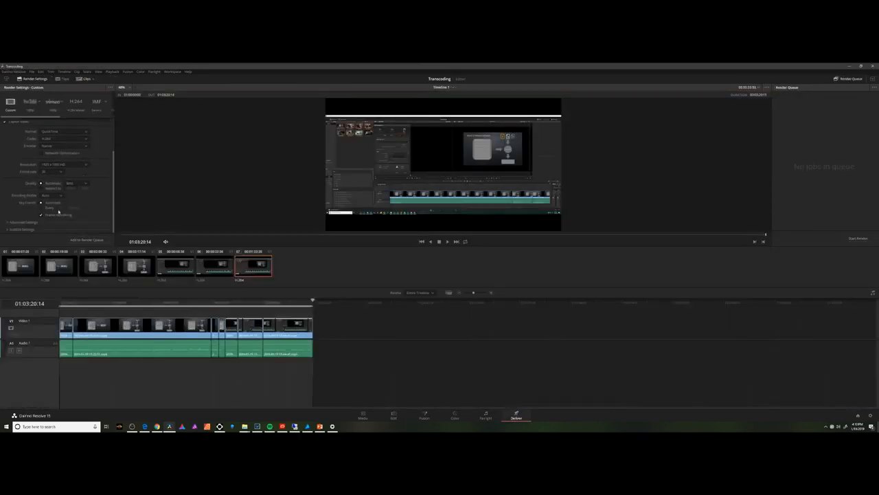
click(22, 222)
scroll(91, 198, down, 3)
scroll(91, 198, down, 1)
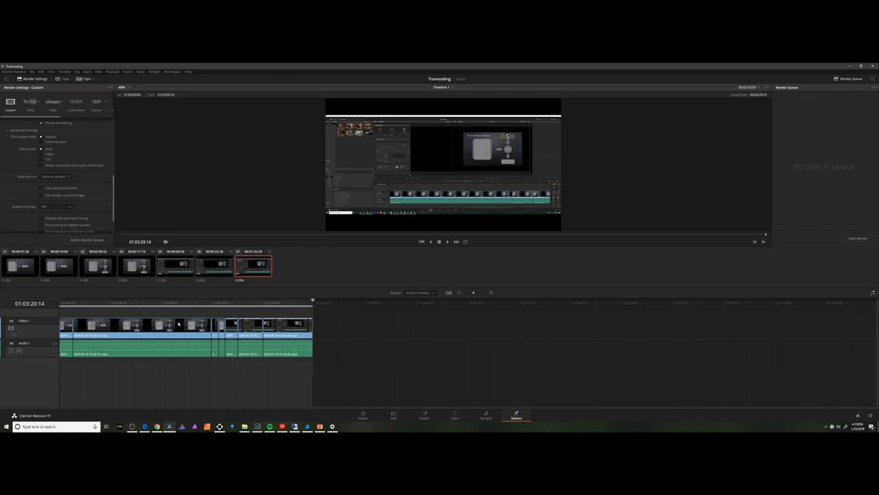
Step: Return to the Edit page and open the commands for the long clip on Video 1
click(394, 416)
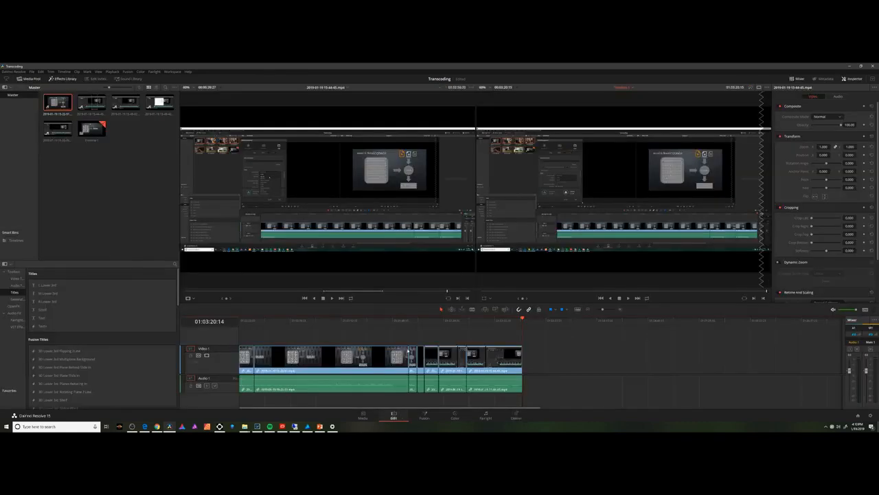
right_click(294, 355)
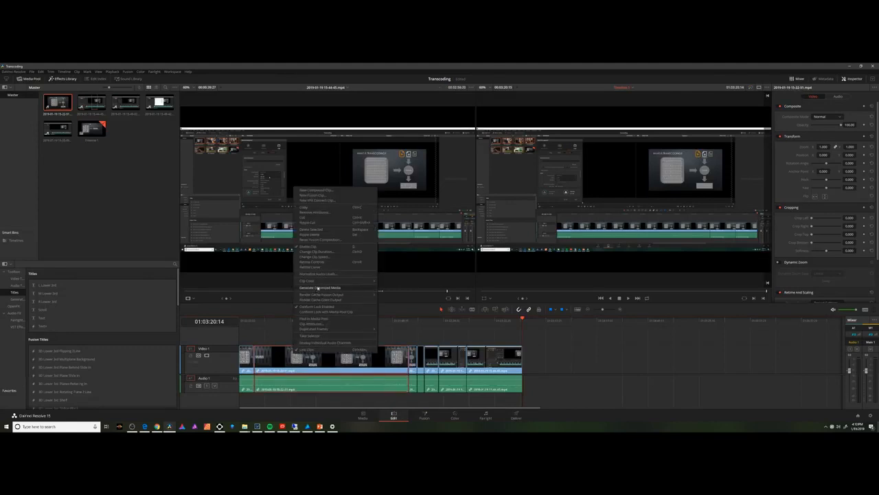